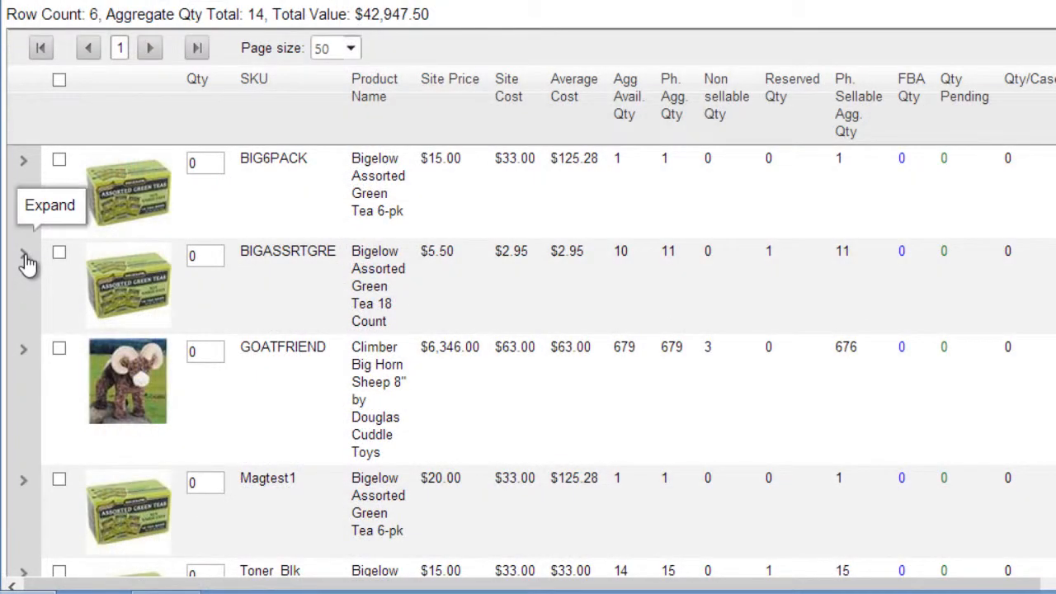
Expand the BIGASSRTGRE row to view its component products
left_click(25, 258)
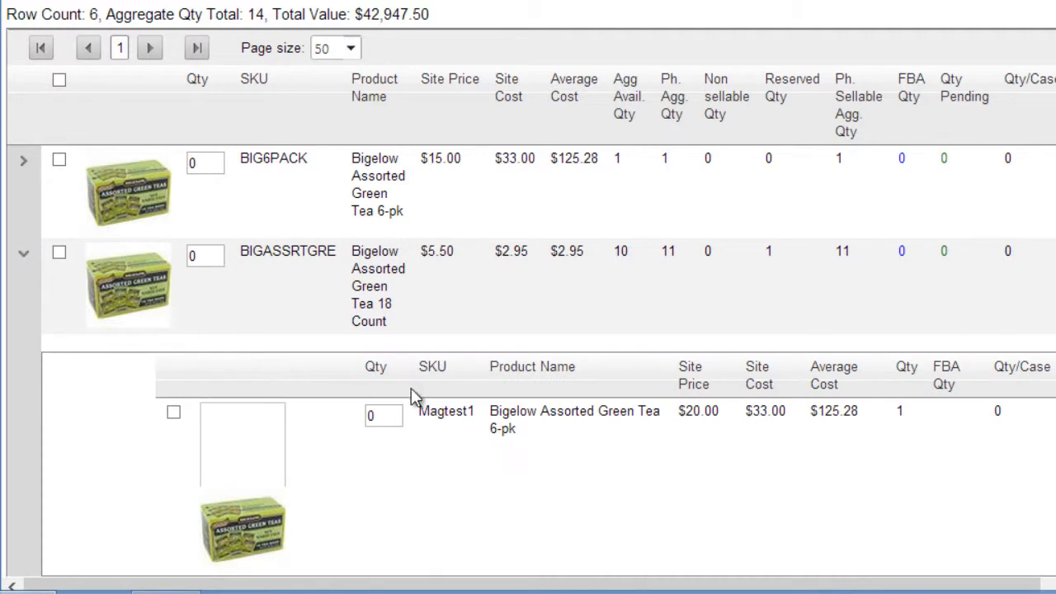
mouse_move(444, 418)
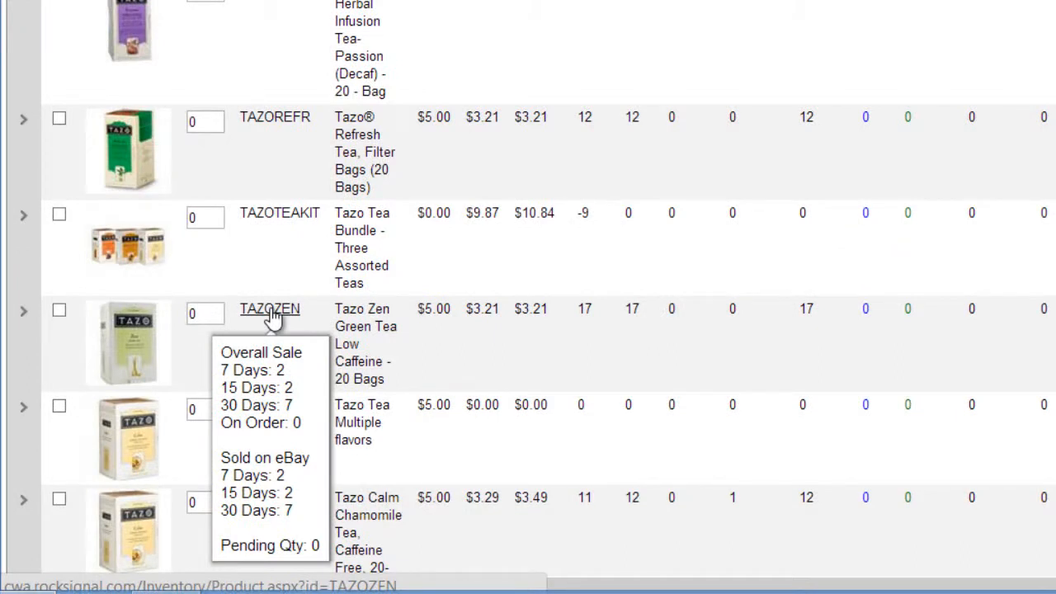
Select the TAZOZEN and TAZOTEAKIT products in the inventory list and choose the Add to PO action
scroll(272, 318, "down", 2)
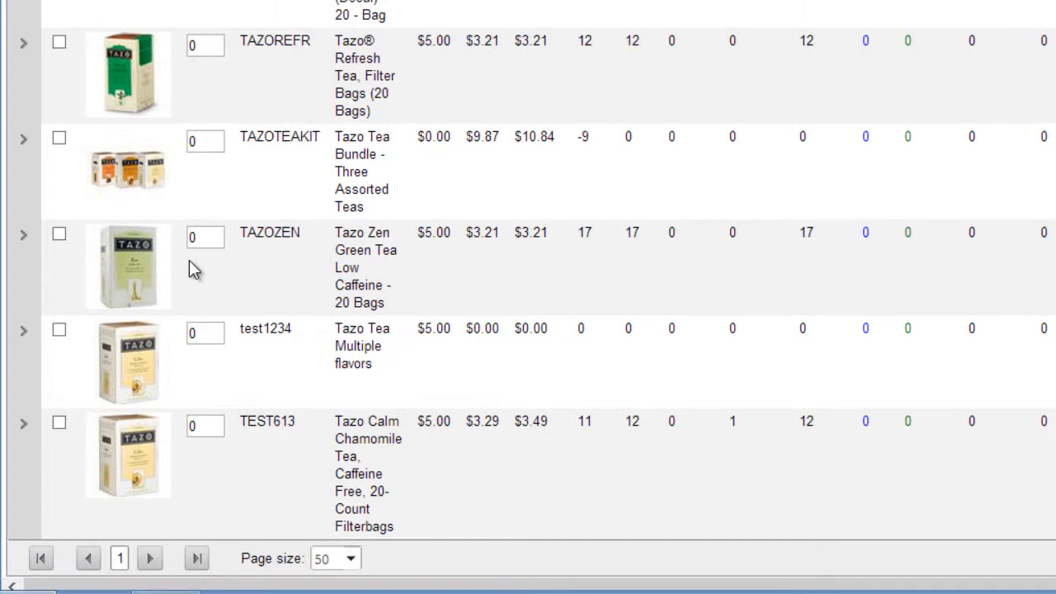
left_click(60, 234)
left_click(59, 138)
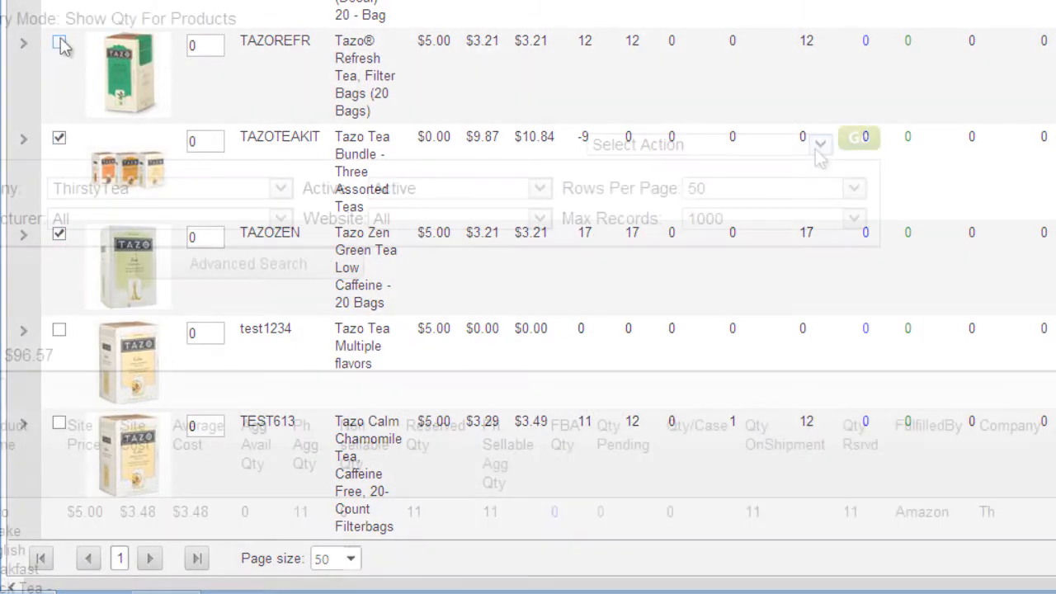
left_click(820, 144)
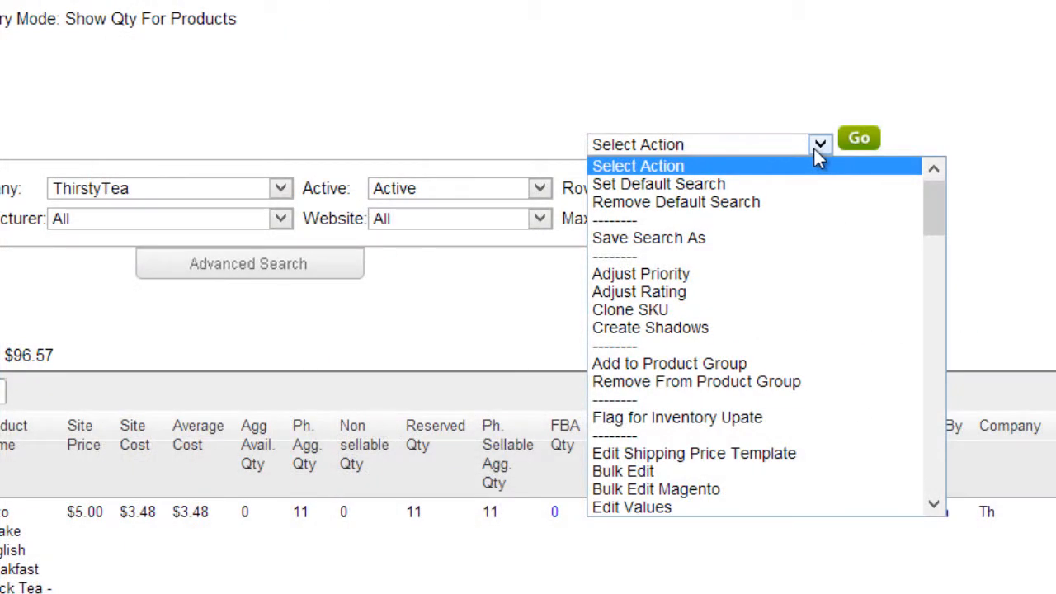
type("add to po")
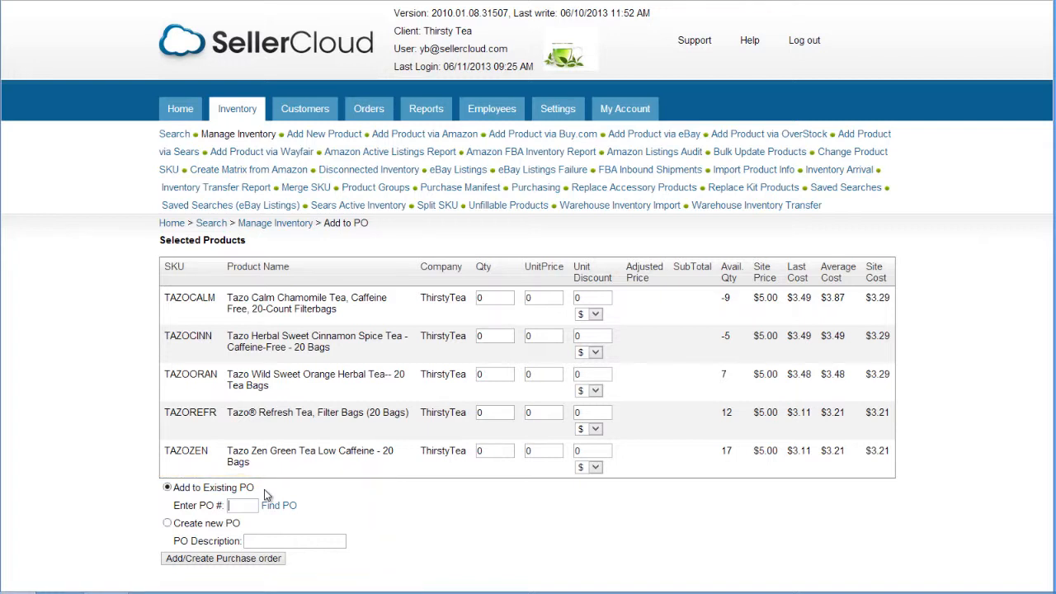
Try entering PO 715 and looking up existing purchase orders with Find PO, picking PO 758
type("715")
left_click(279, 505)
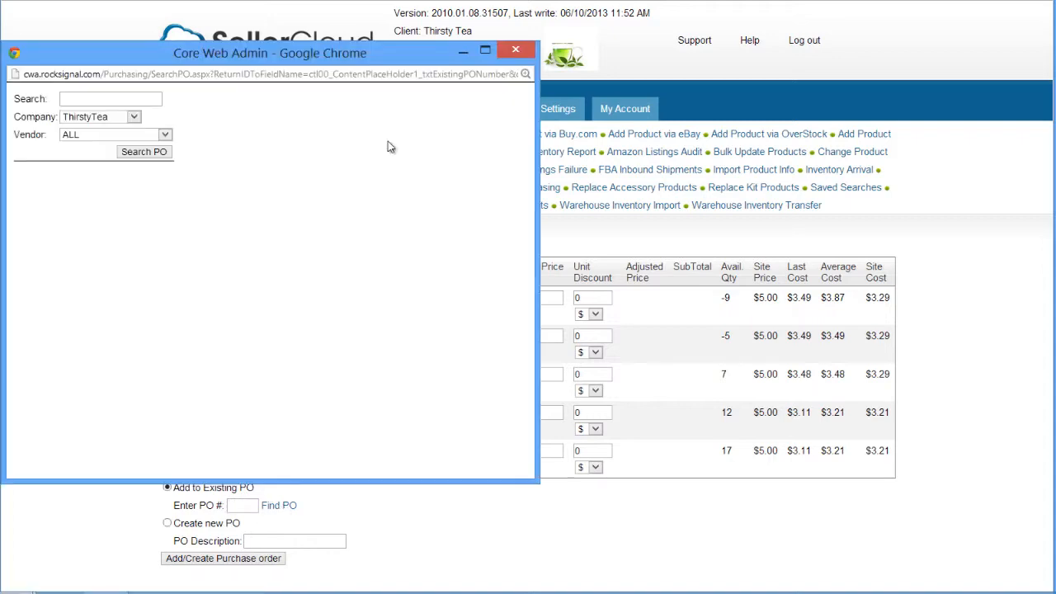
left_click(160, 153)
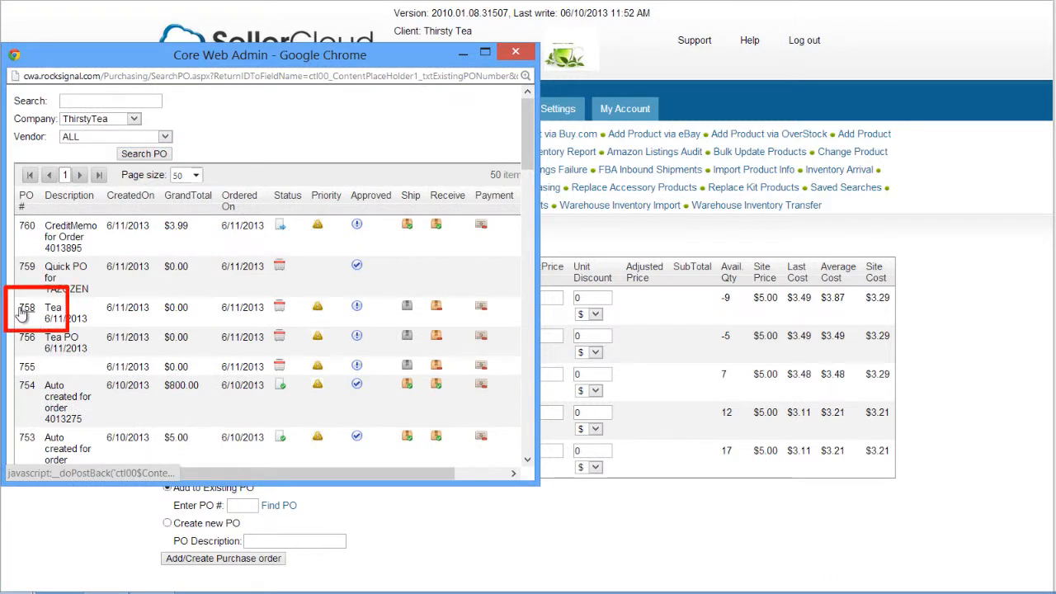
left_click(21, 310)
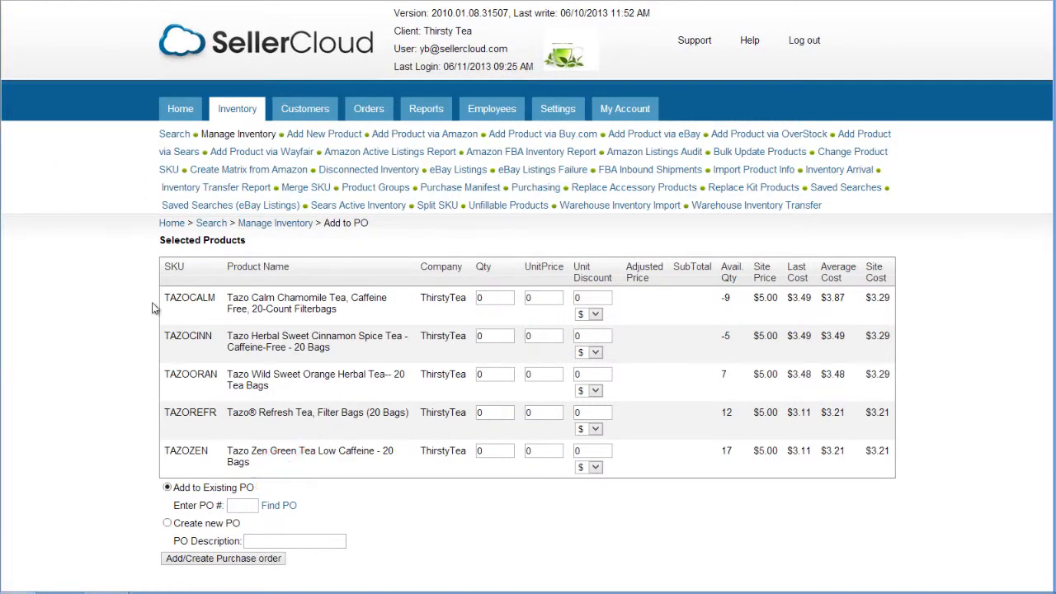
Create a new purchase order for the selected products with the description Tea 6/11/2013
left_click(167, 523)
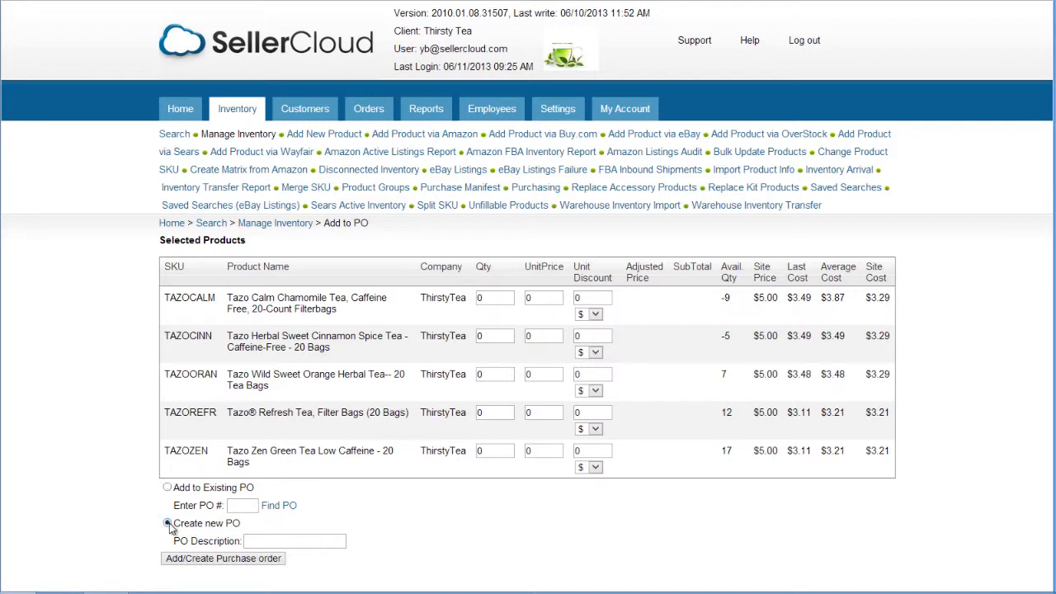
left_click(265, 542)
type("Tea 6/11/2013")
left_click(237, 564)
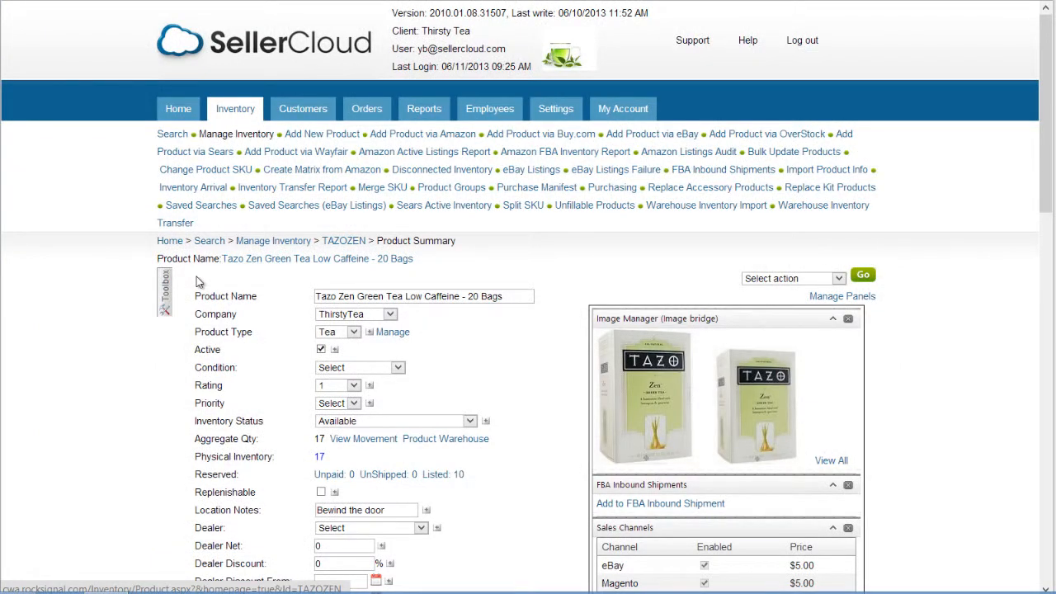
Open the TAZOZEN product's Purchasing page from the toolbox
left_click(164, 285)
scroll(169, 306, "down", 7)
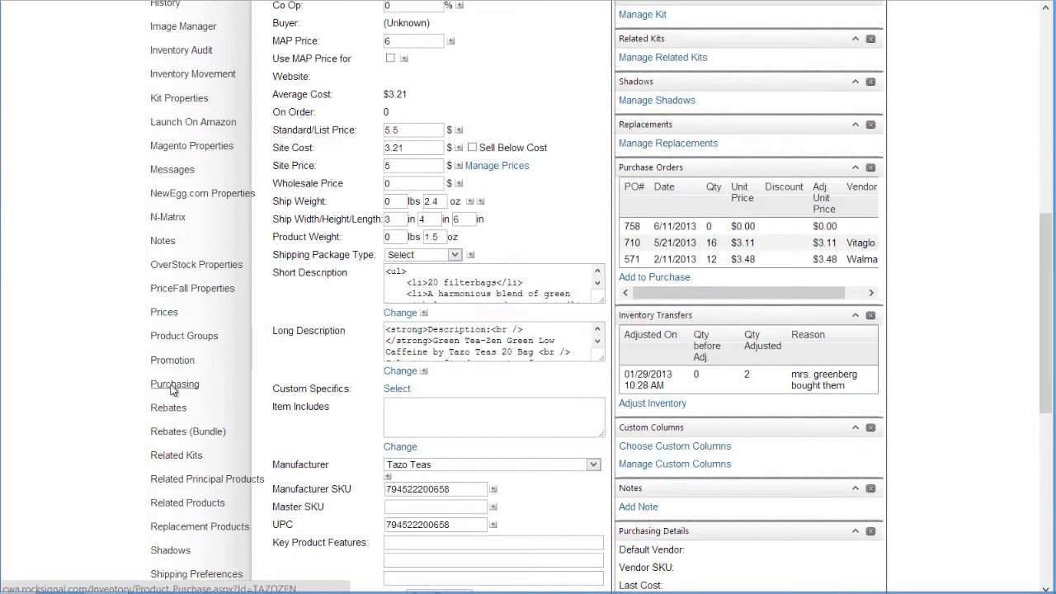
left_click(172, 384)
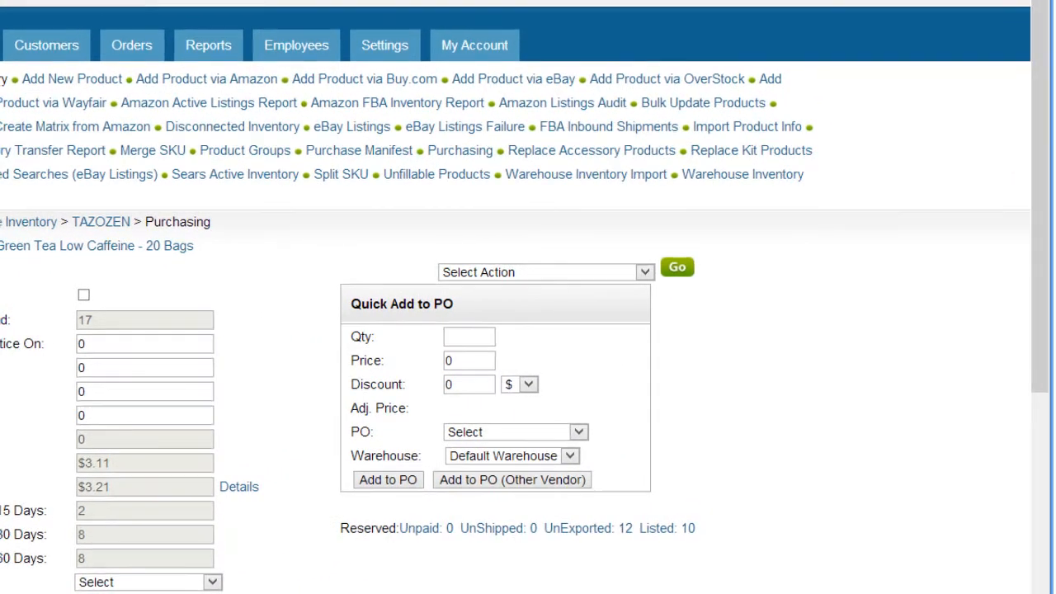
Quick-add 50 units at price 2.49 to a new purchase order from vendor Tea Inc
left_click(472, 338)
type("50")
key("Tab")
type("2.49")
key("Tab")
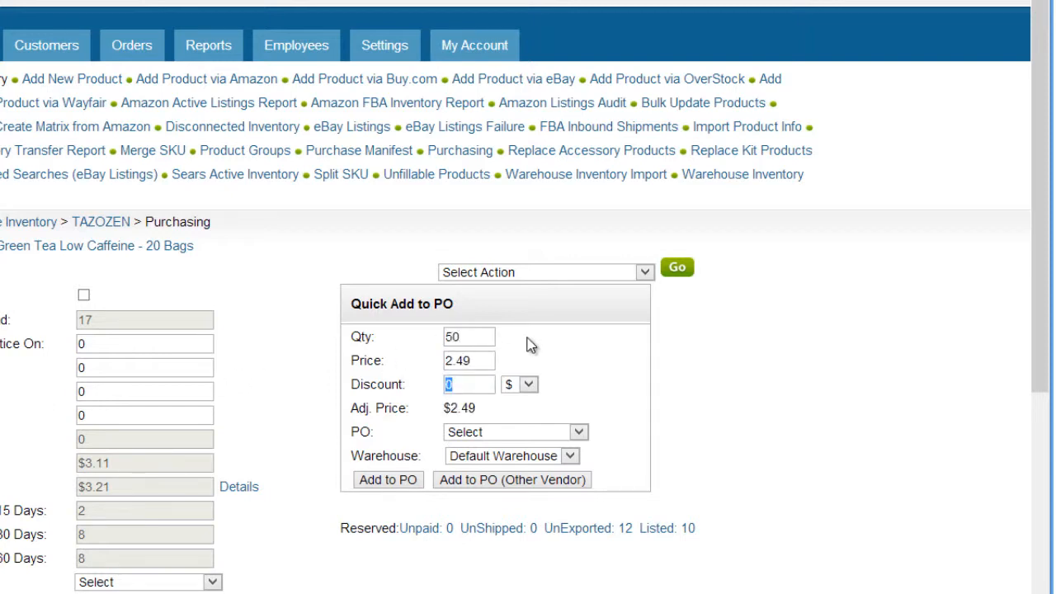
left_click(528, 345)
left_click(582, 434)
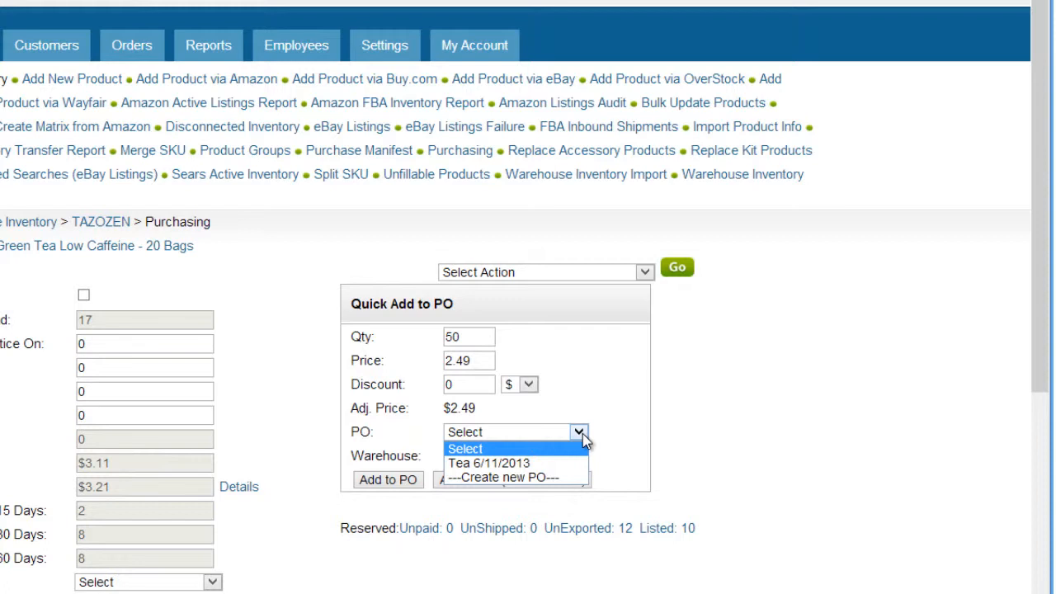
left_click(570, 479)
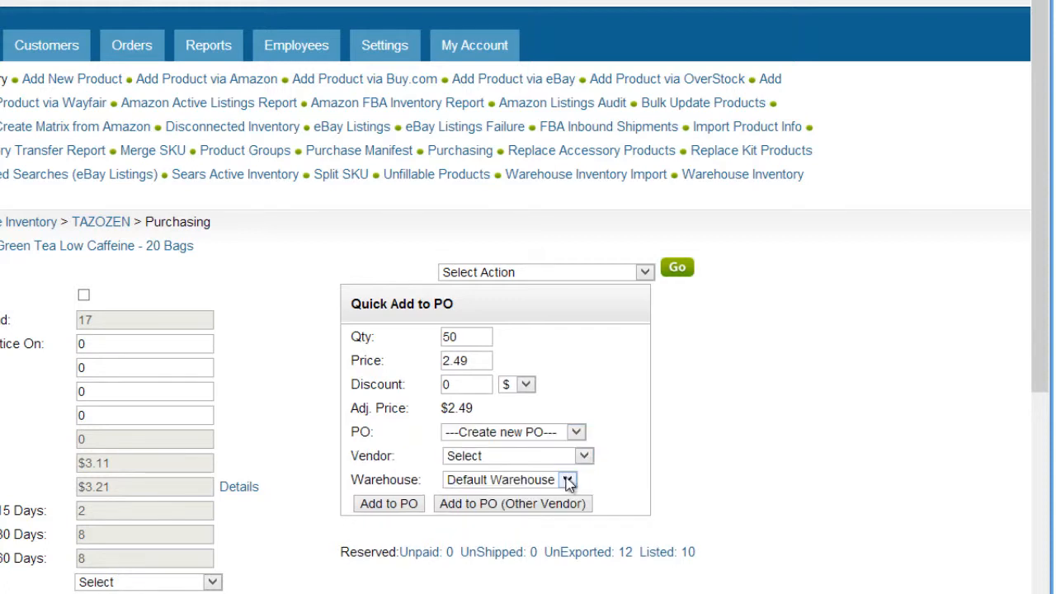
left_click(584, 456)
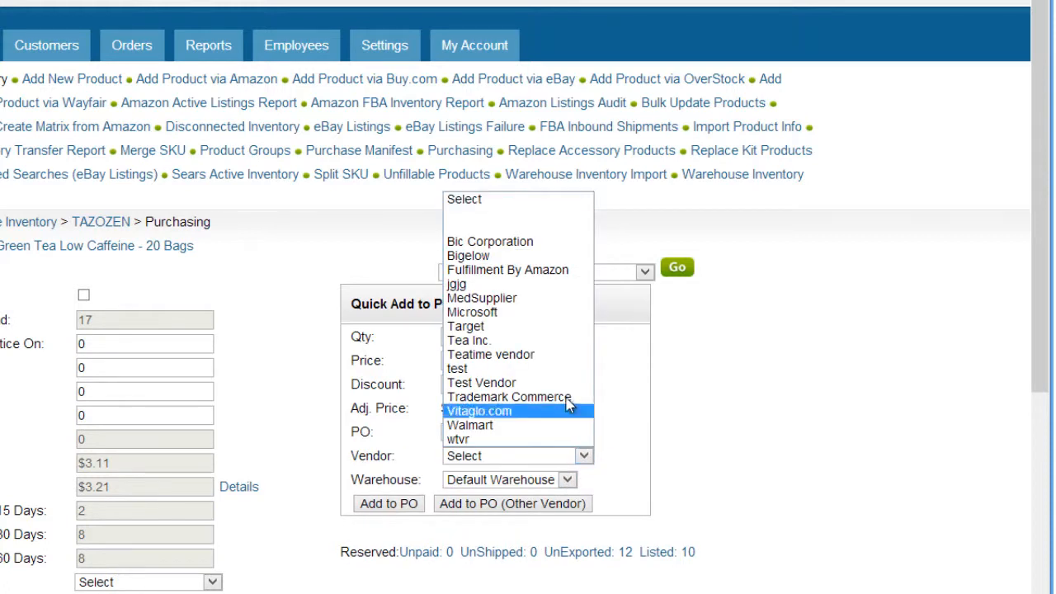
left_click(517, 341)
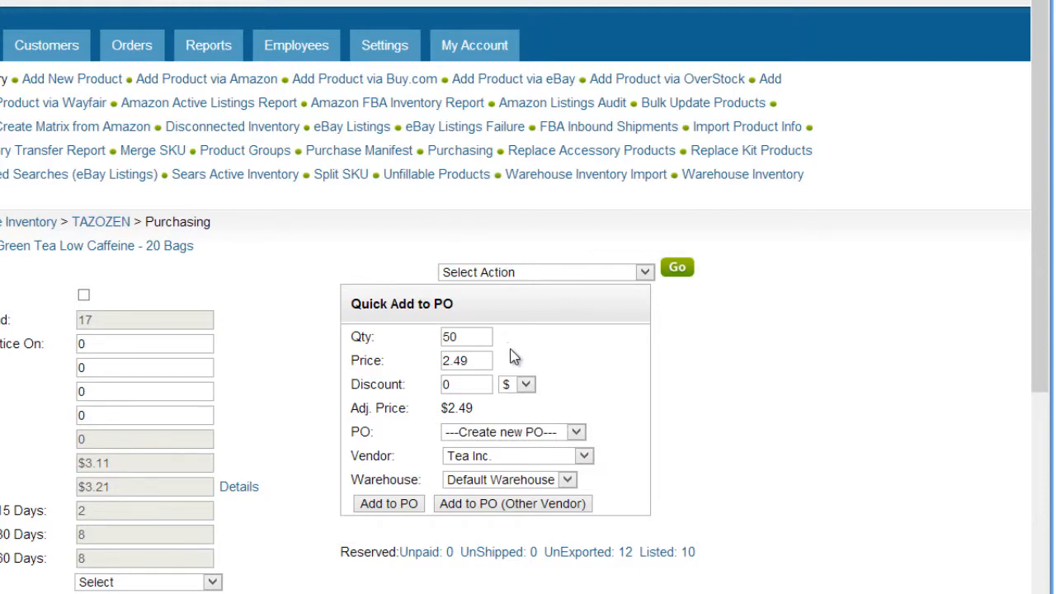
left_click(389, 503)
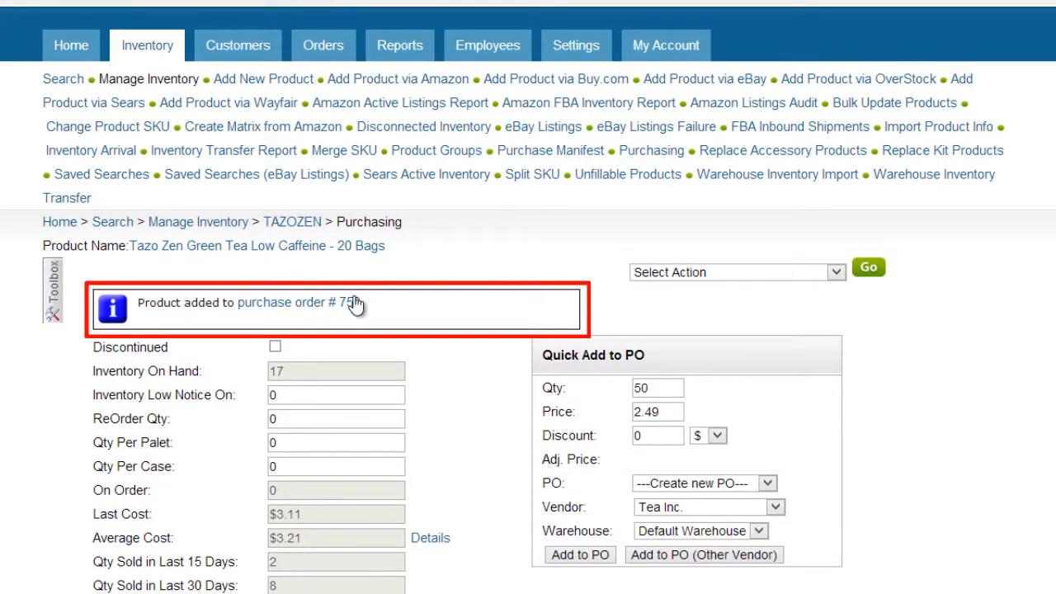
Set Inventory Low Notice On to 5 and save the product
left_click(355, 310)
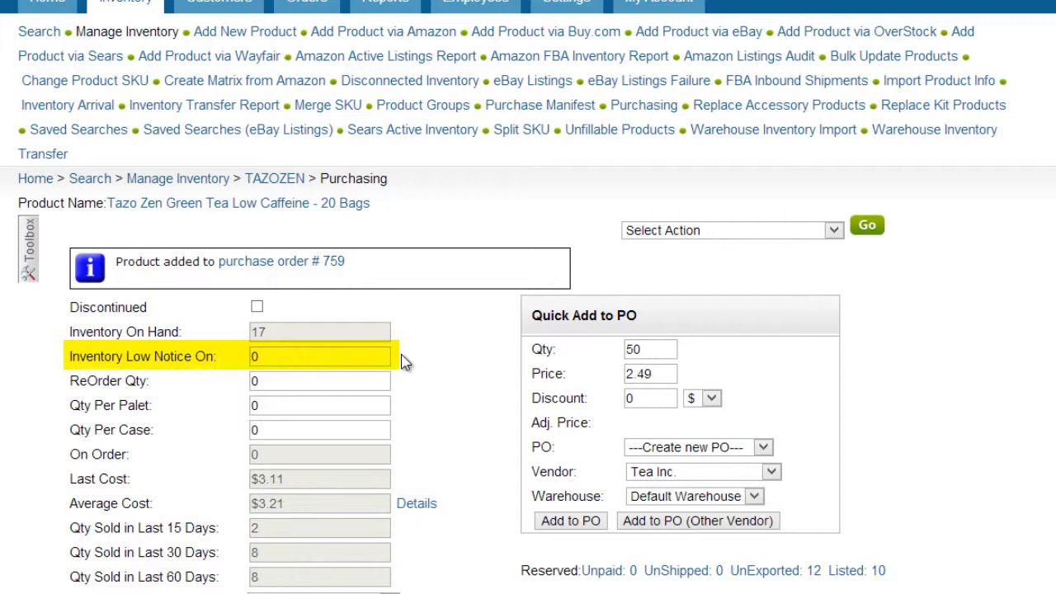
left_click_drag(342, 356, 192, 367)
type("5")
scroll(236, 334, "down", 5)
left_click(252, 318)
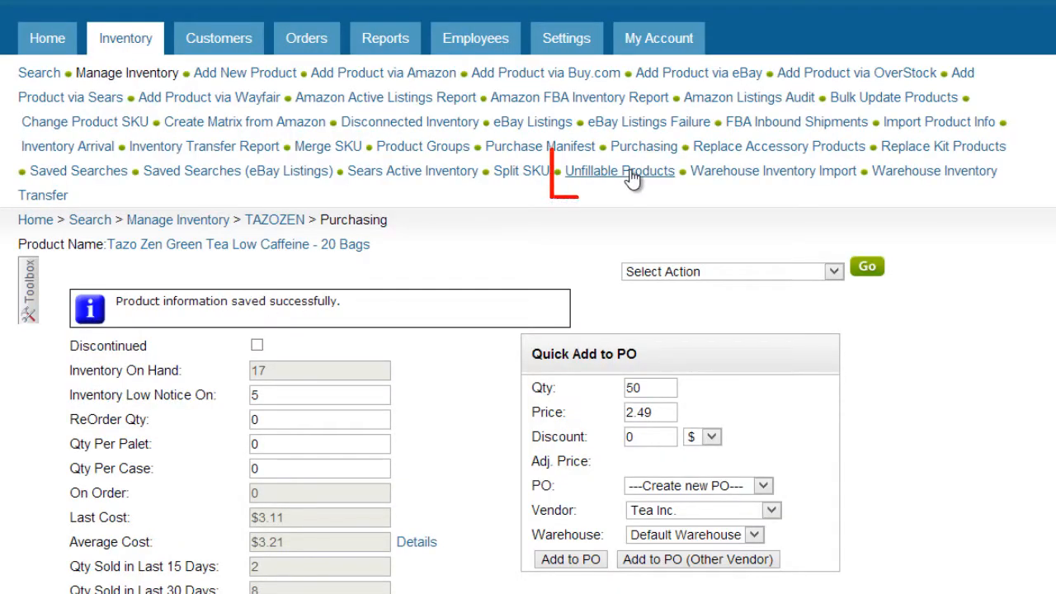
Open Unfillable Products and run a search for unfillable products
left_click(632, 174)
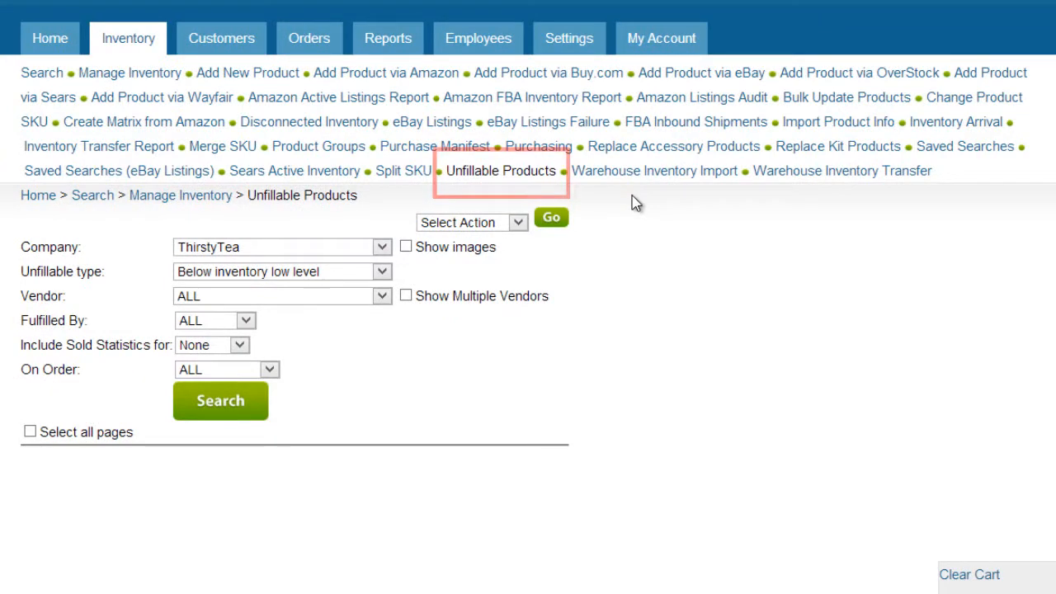
left_click(382, 273)
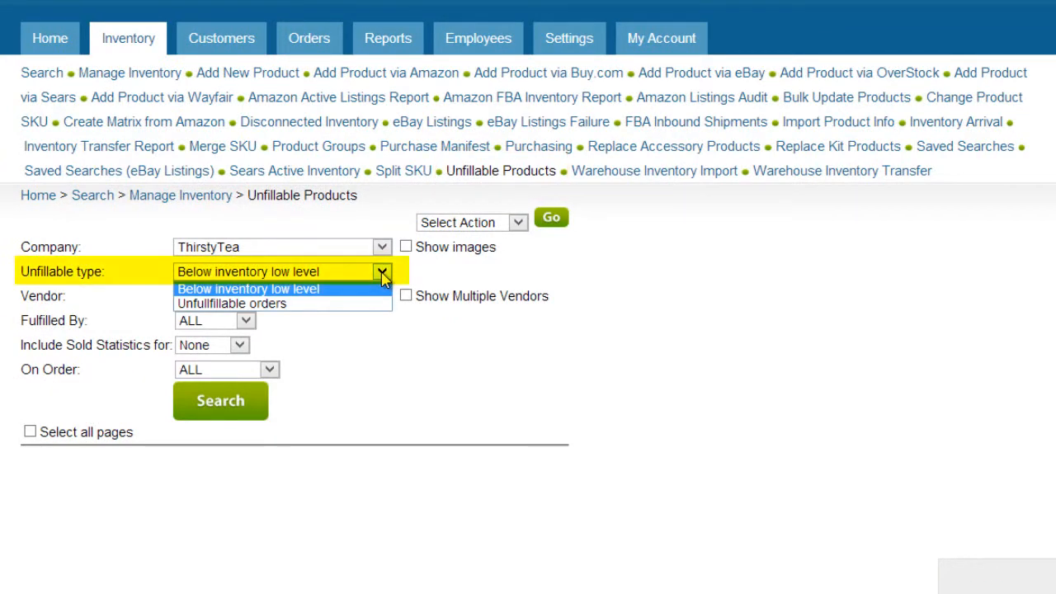
left_click(382, 273)
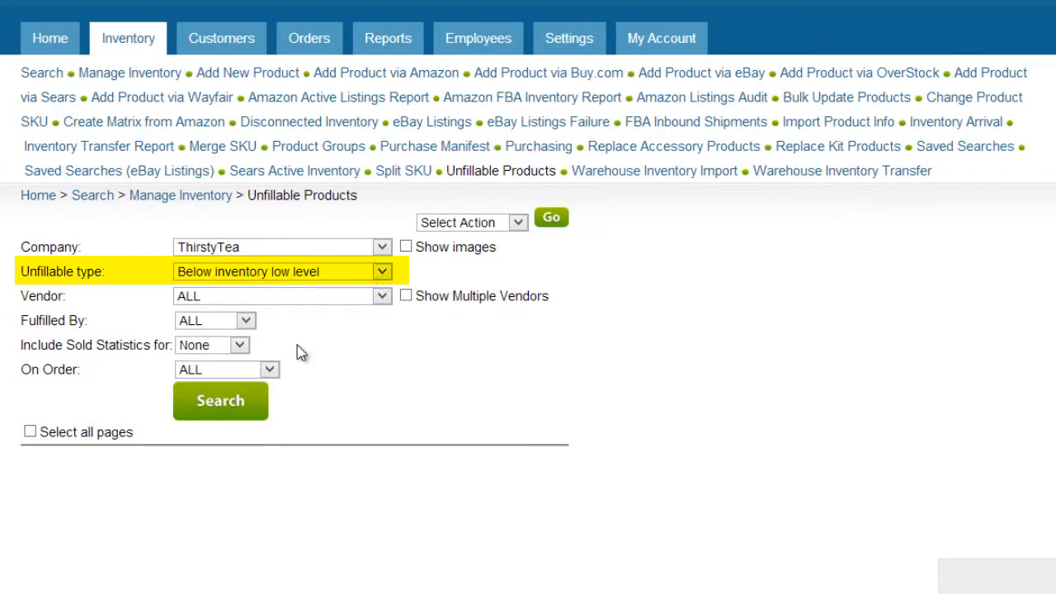
left_click(227, 413)
scroll(265, 474, "down", 3)
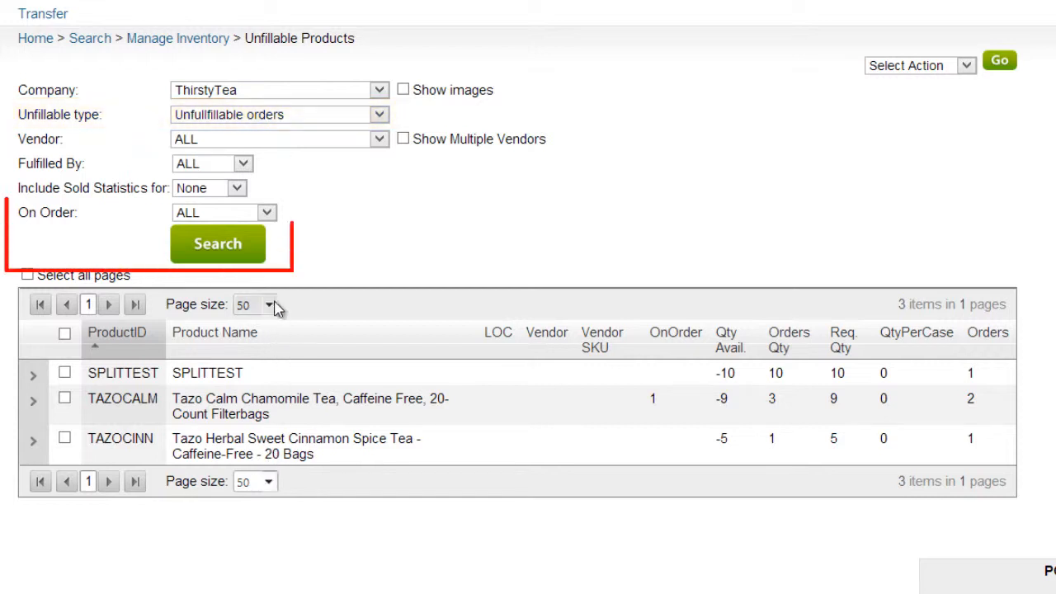
left_click(266, 216)
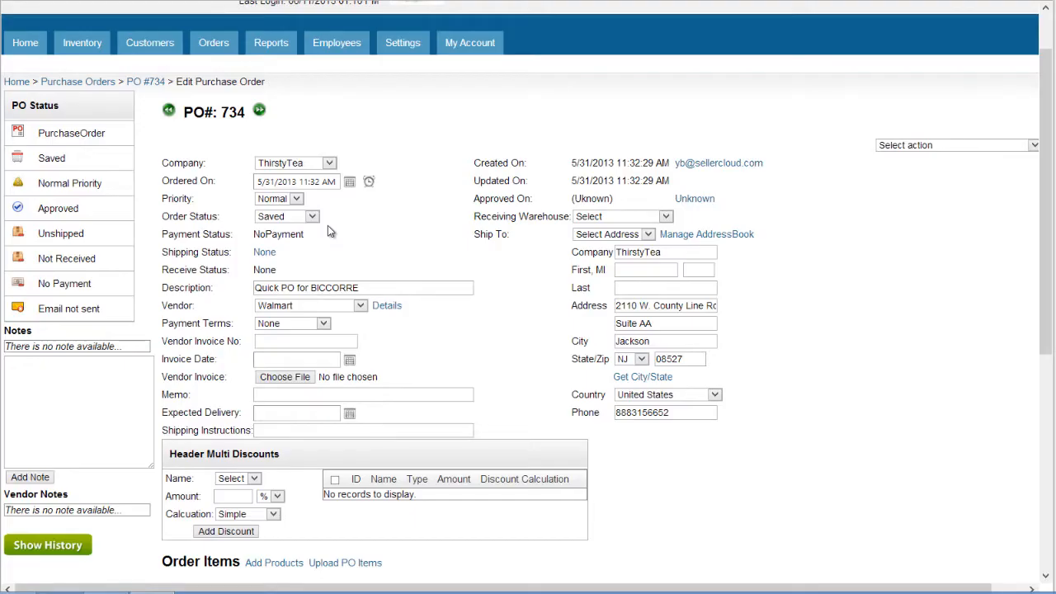
Set PO 734's Order Status to Ordered
left_click(313, 217)
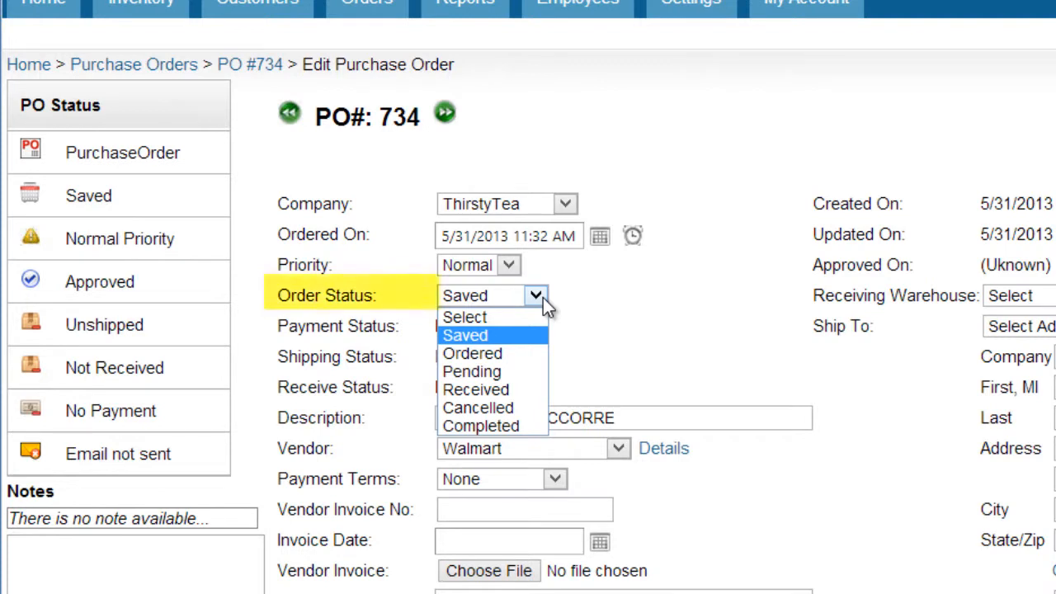
left_click(520, 361)
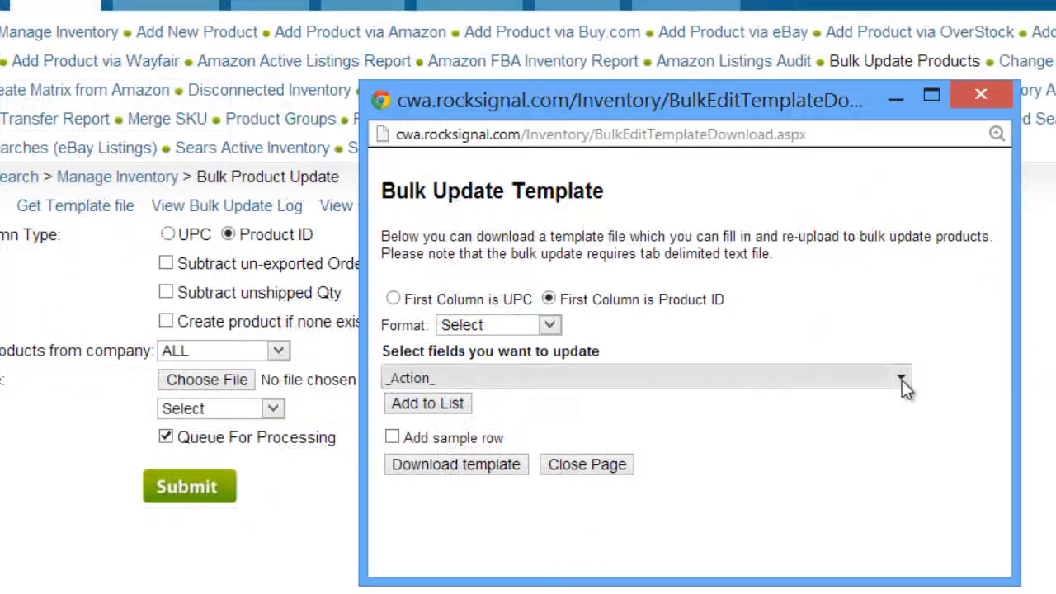
Browse the fields available in the Bulk Update Template's field list
left_click(902, 380)
left_click_drag(898, 210, 908, 271)
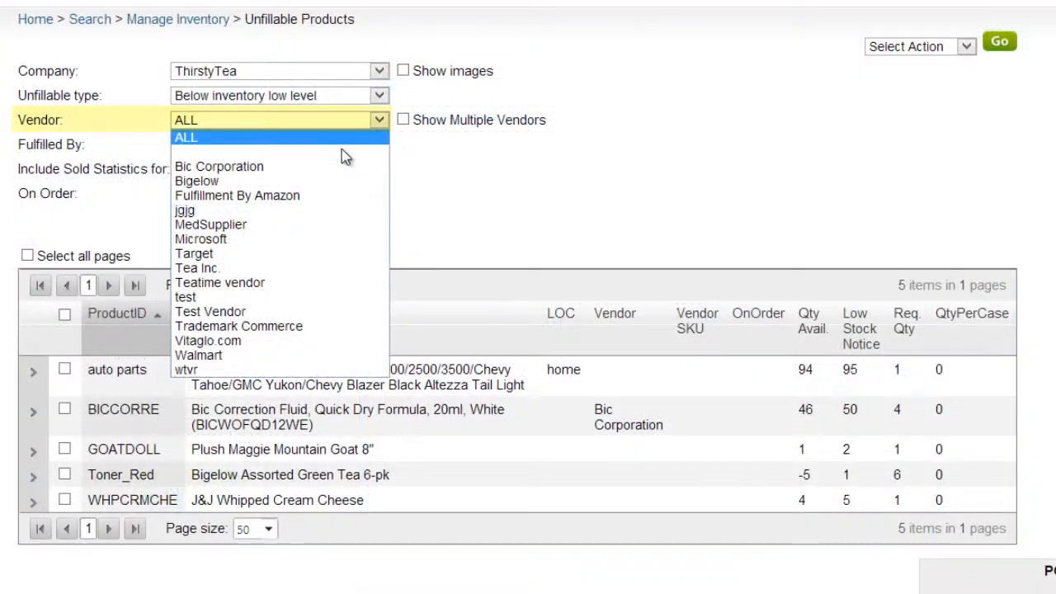
Filter unfillable products by vendor Bic Corporation and search
left_click(336, 167)
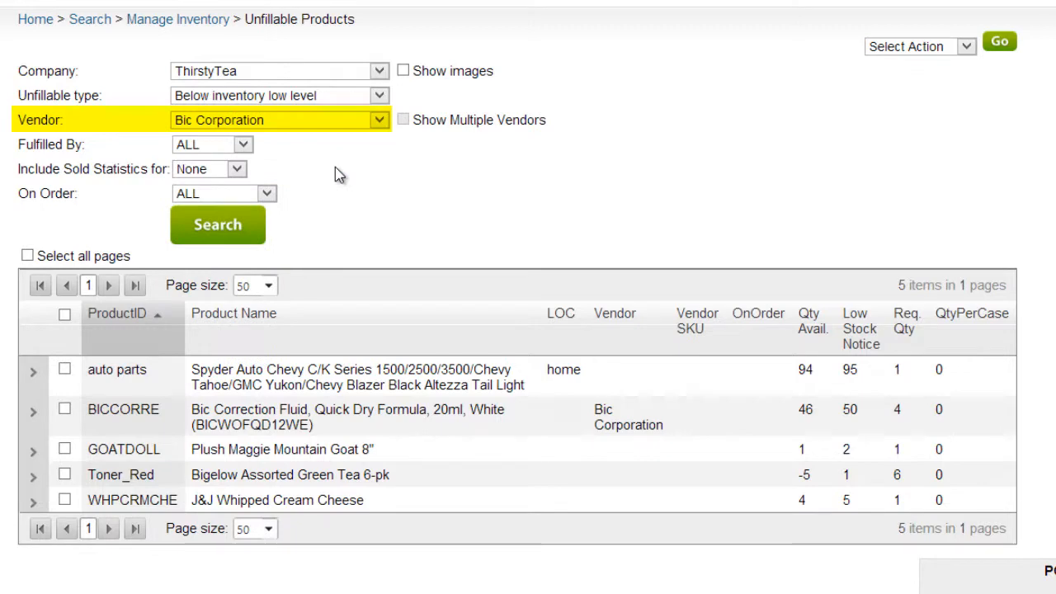
left_click(215, 229)
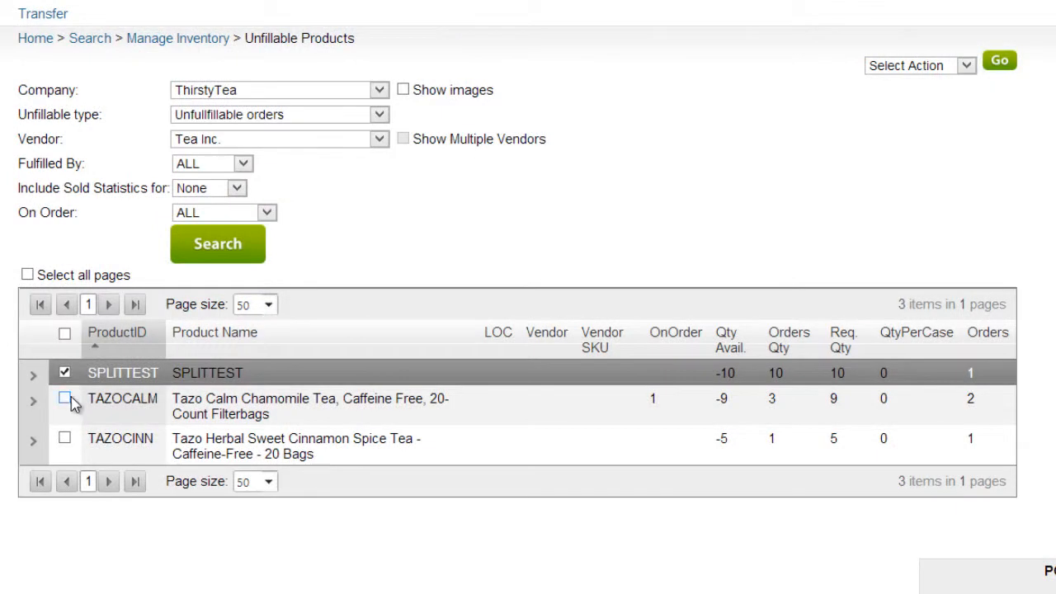
Select all three unfillable products and choose the Add to PO action
left_click(65, 399)
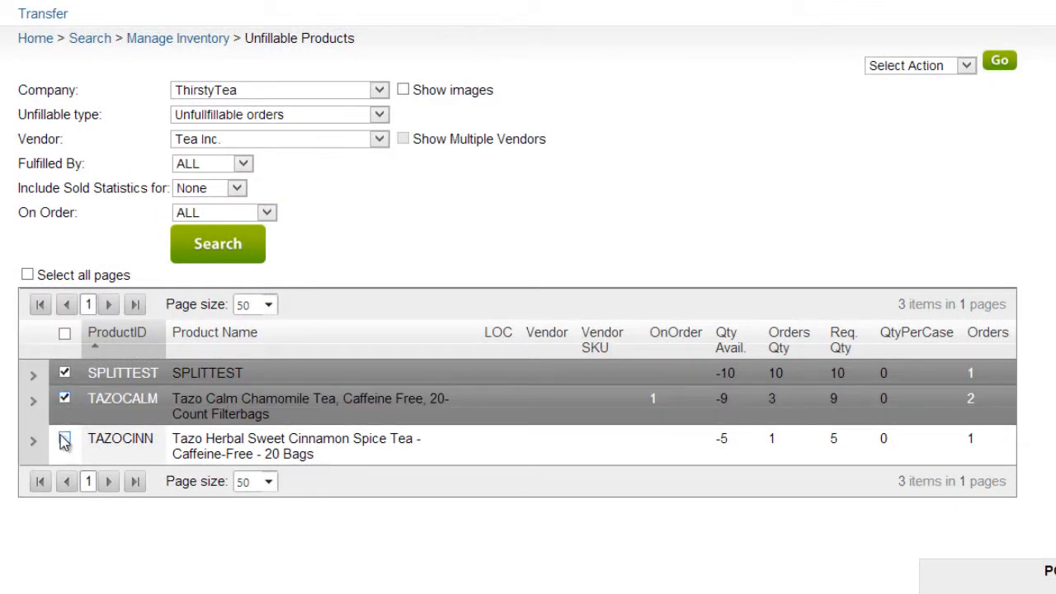
left_click(65, 439)
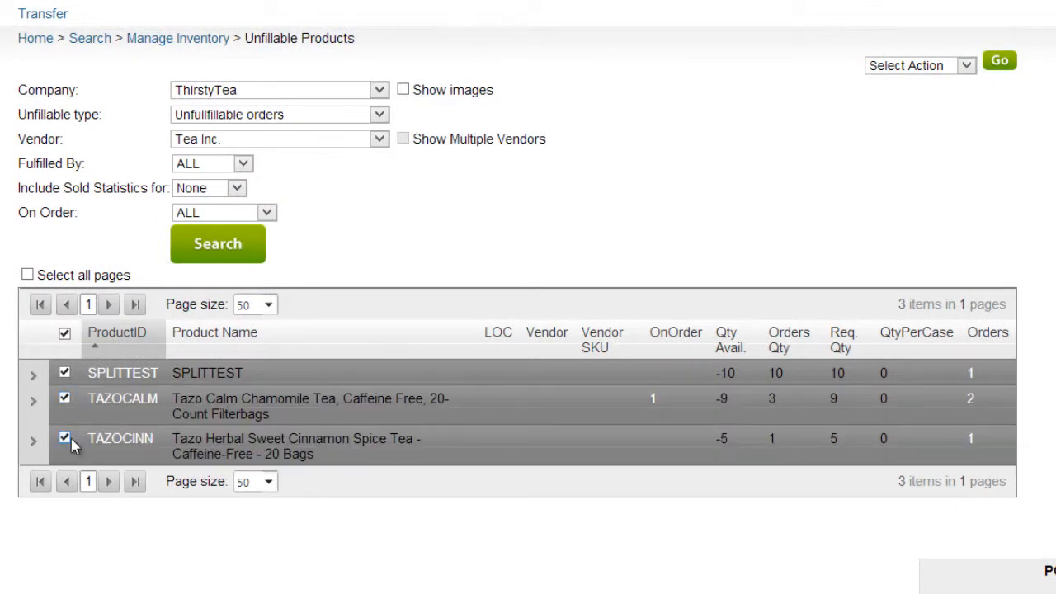
left_click(968, 66)
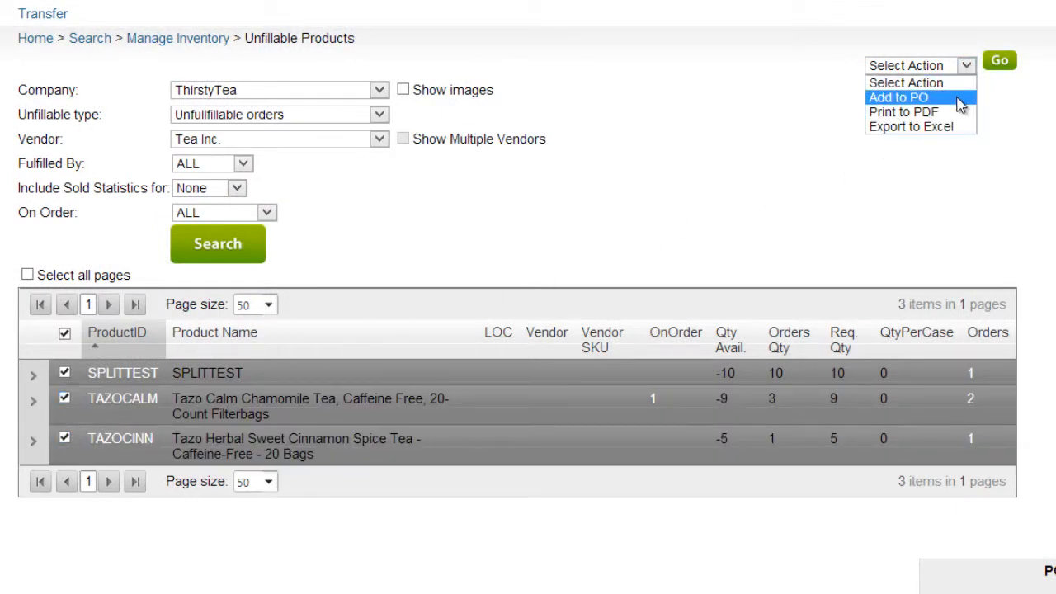
left_click(960, 104)
Drag the selected products into the PO Cart and open the cart for editing
left_click_drag(240, 371, 439, 502)
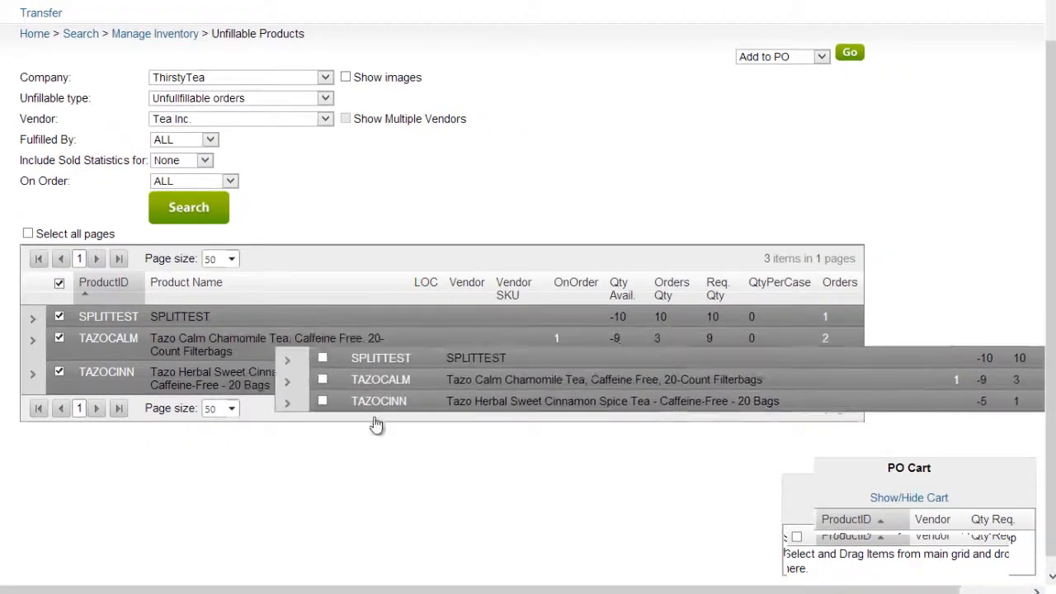
left_click_drag(376, 424, 783, 511)
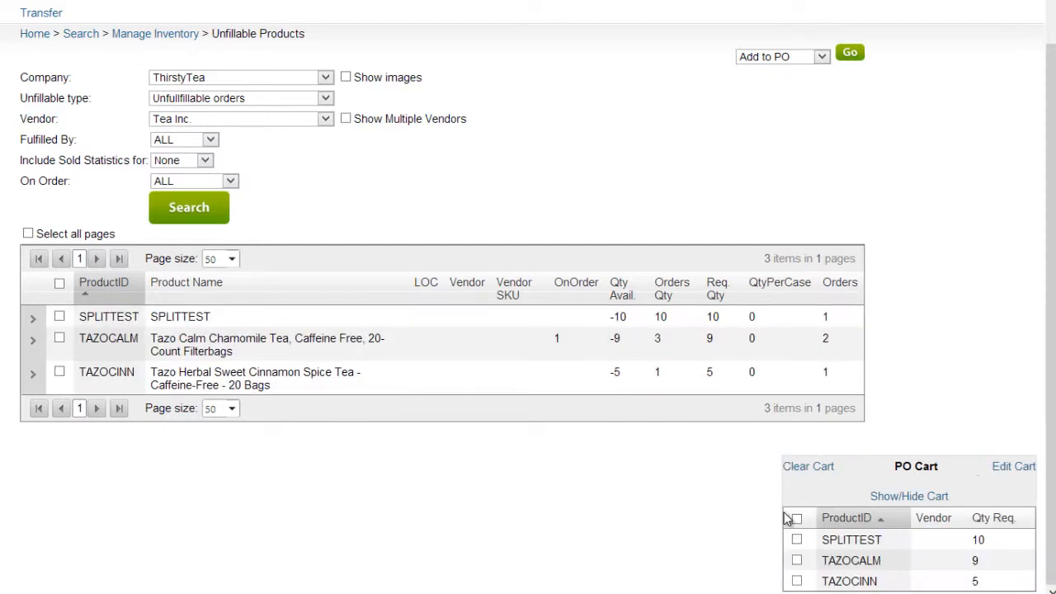
left_click(1012, 479)
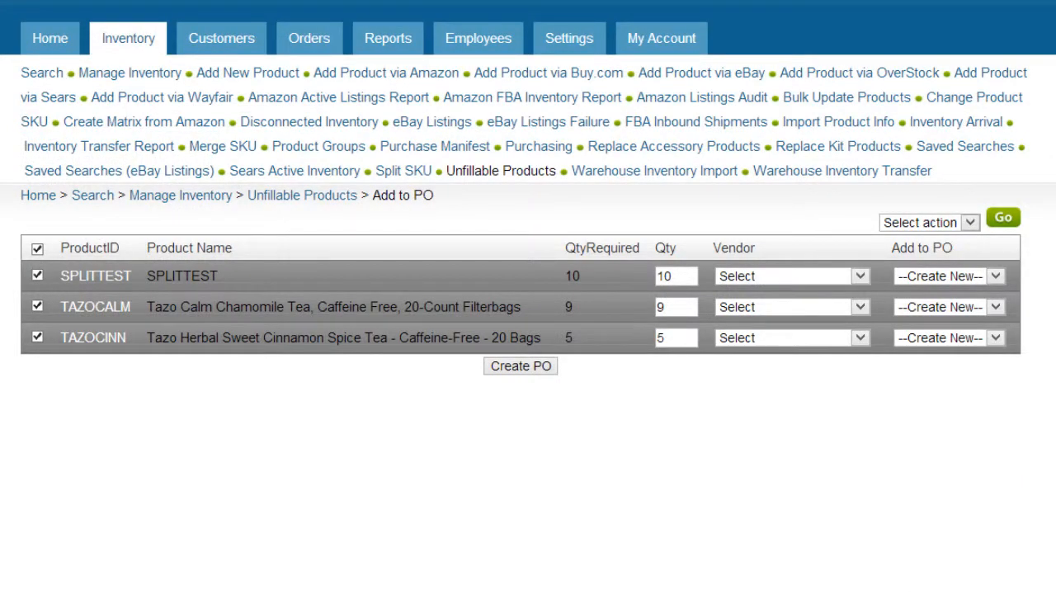